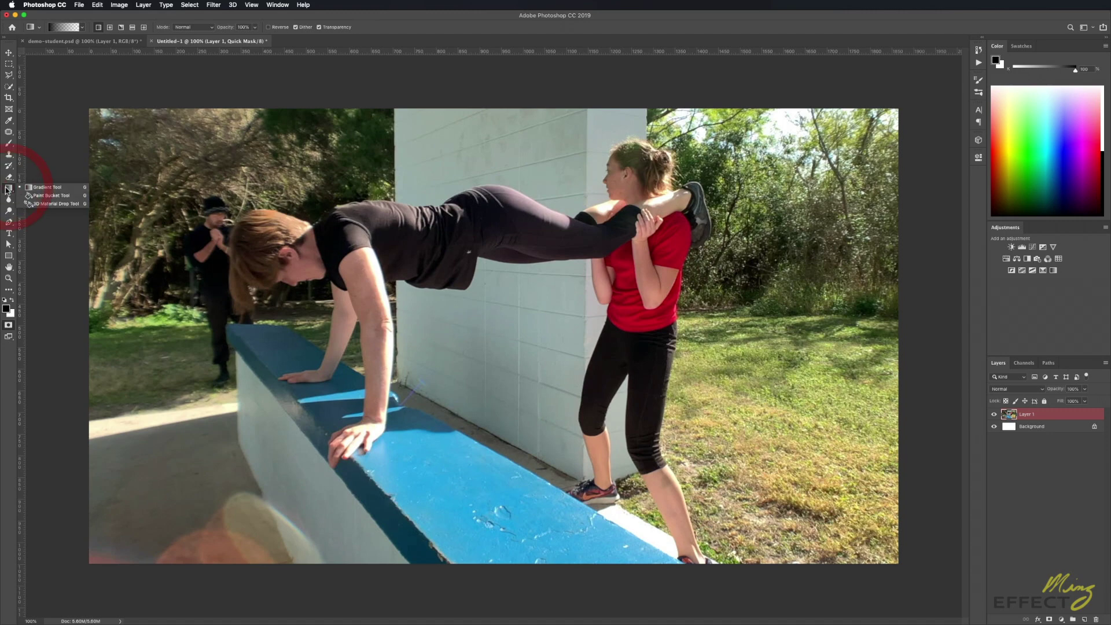
Drag a Quick Mask gradient from the right edge leftward so the left side stays clear.
left_click(46, 187)
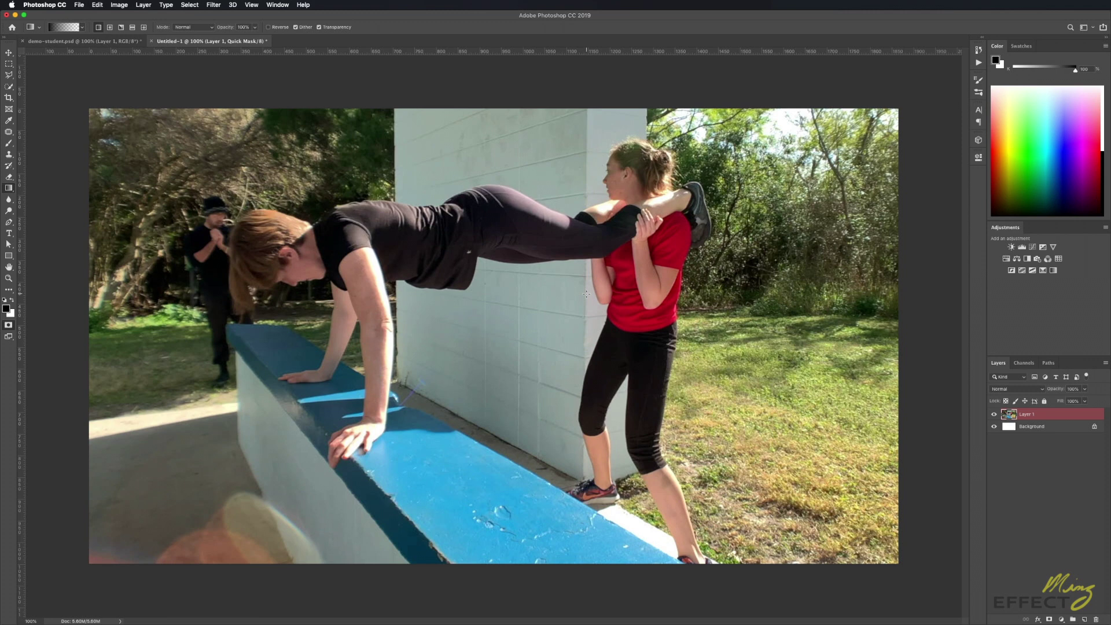
left_click_drag(583, 293, 484, 294)
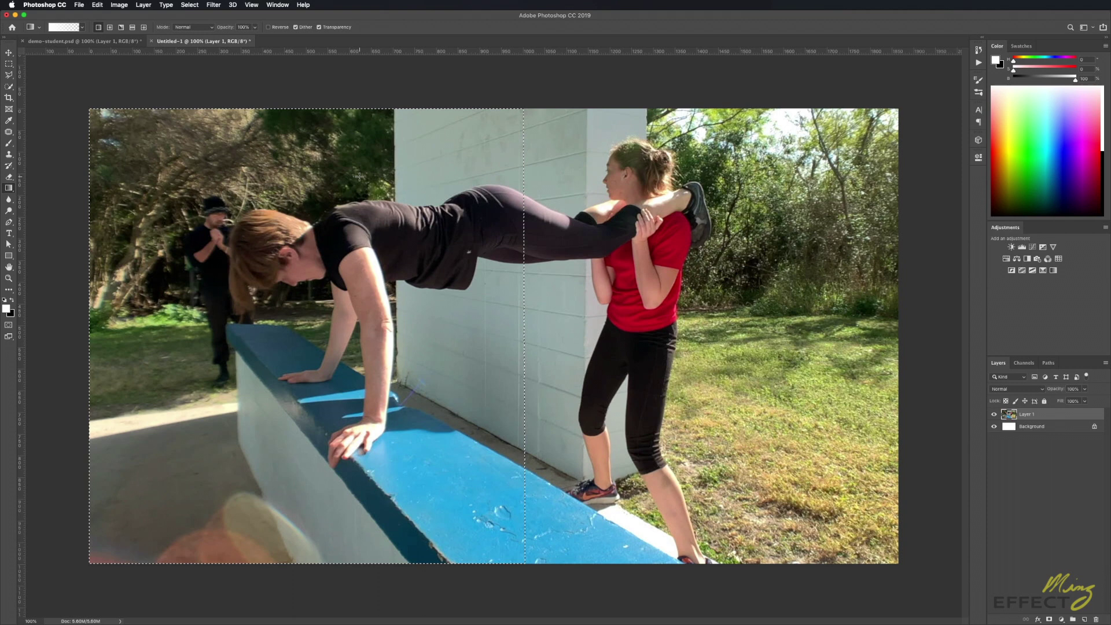
Copy the faded left-side selection onto a new Layer 2 and check it against Layer 1.
key("super+c")
key("super+v")
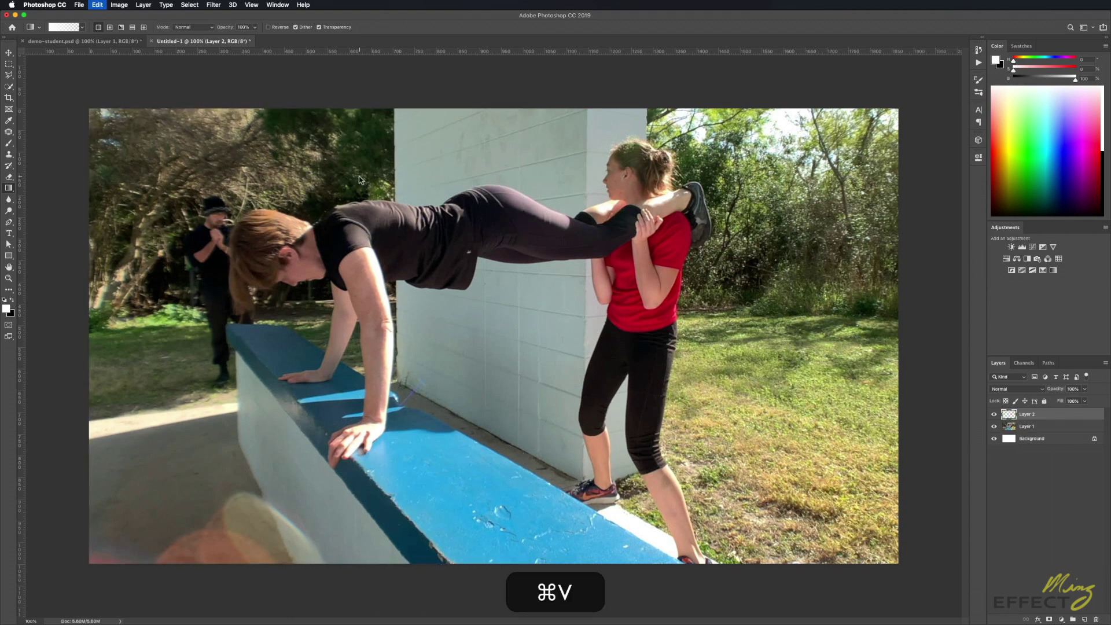
left_click(993, 427)
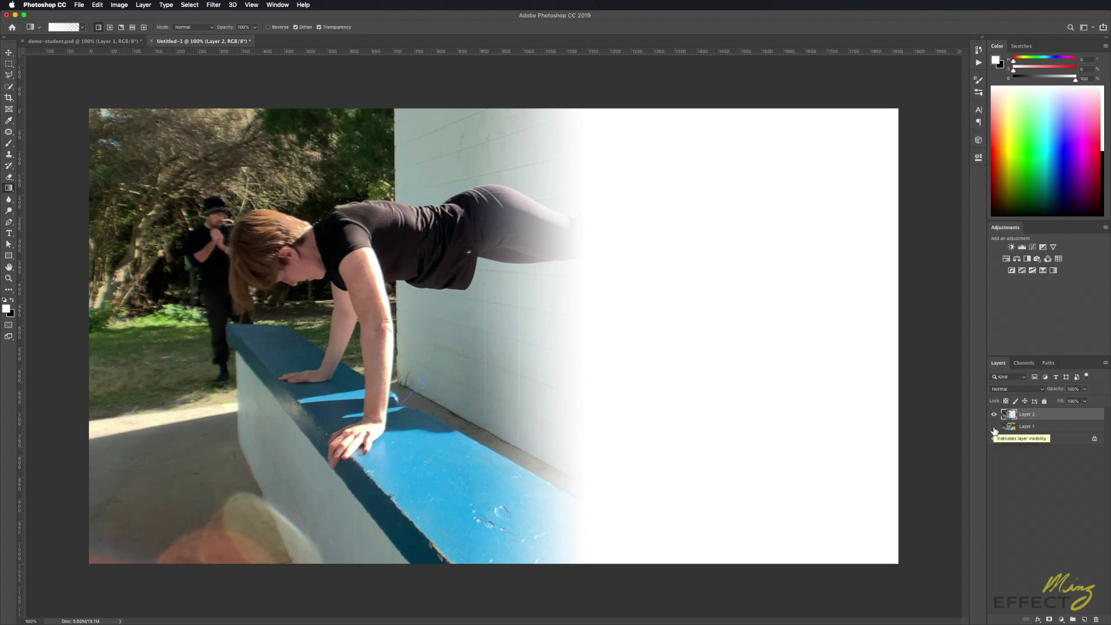
left_click(994, 426)
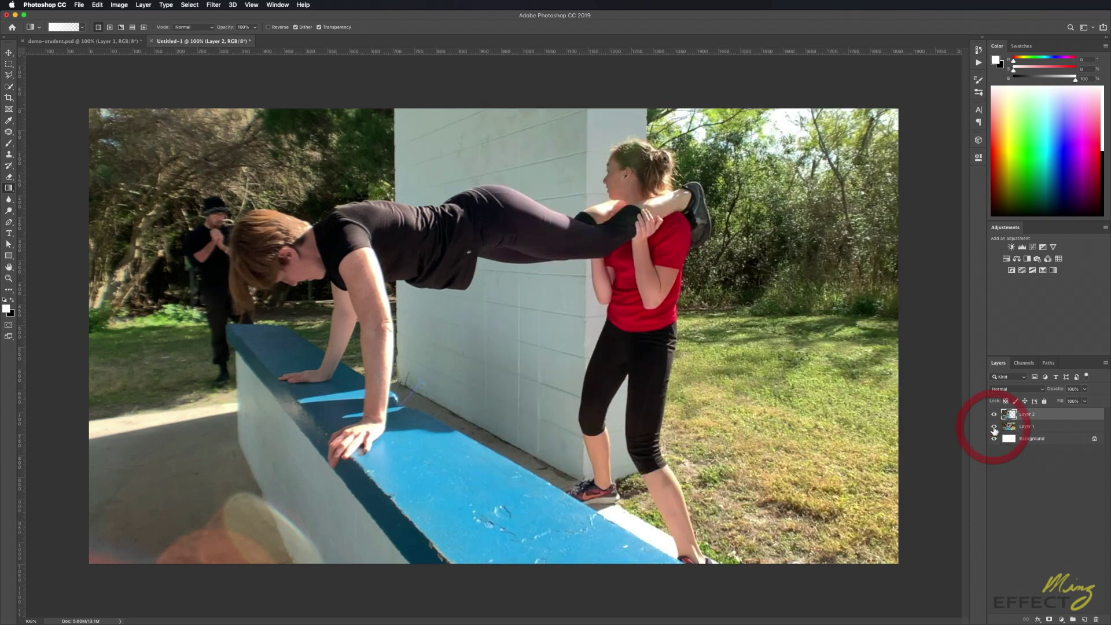
Convert Layer 2 to a smart object and apply Smart Sharpen at Amount 74.
right_click(1029, 417)
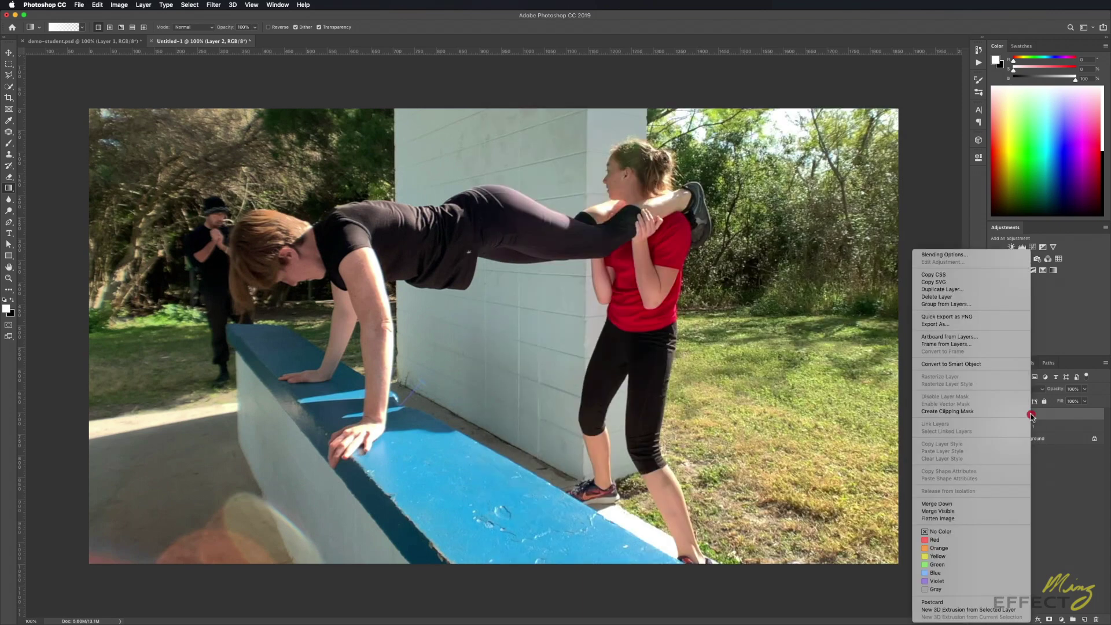
left_click(1001, 364)
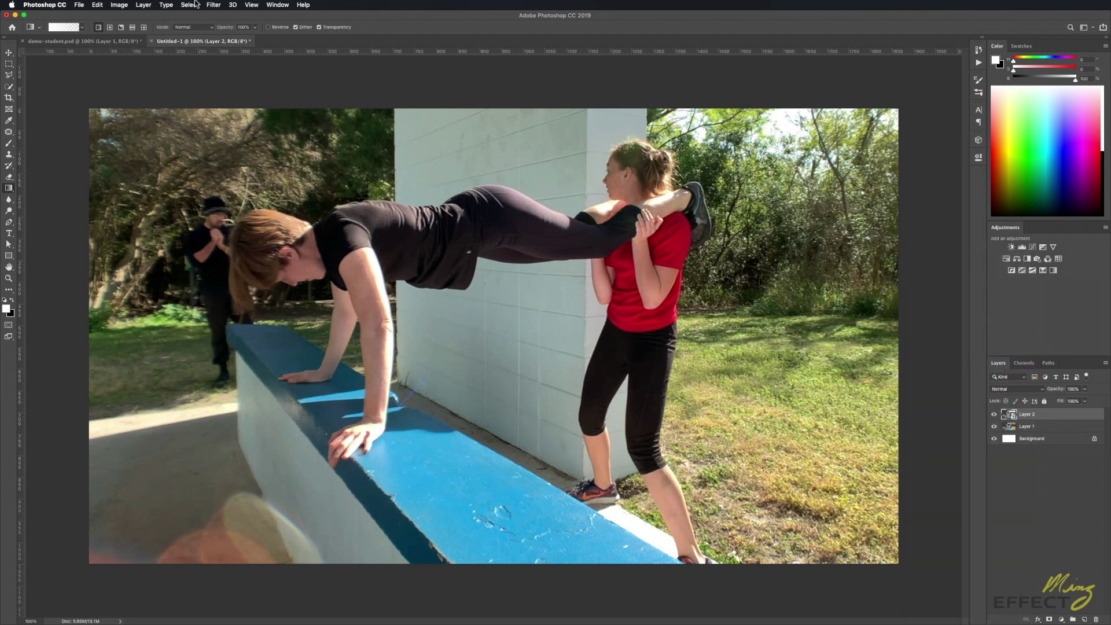
left_click(213, 4)
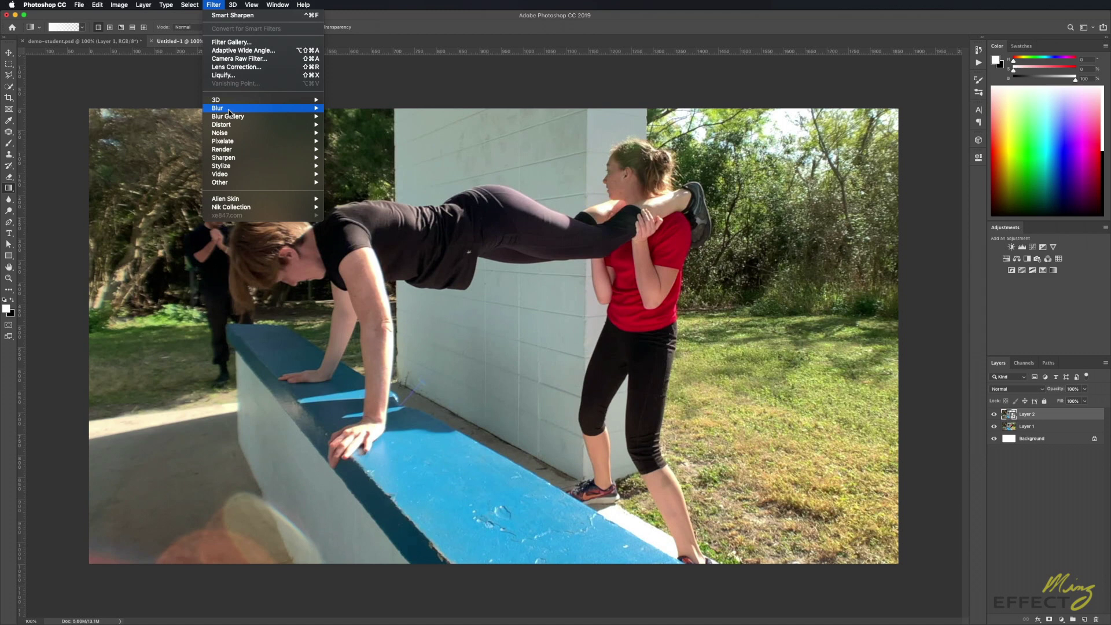
mouse_move(239, 124)
mouse_move(226, 158)
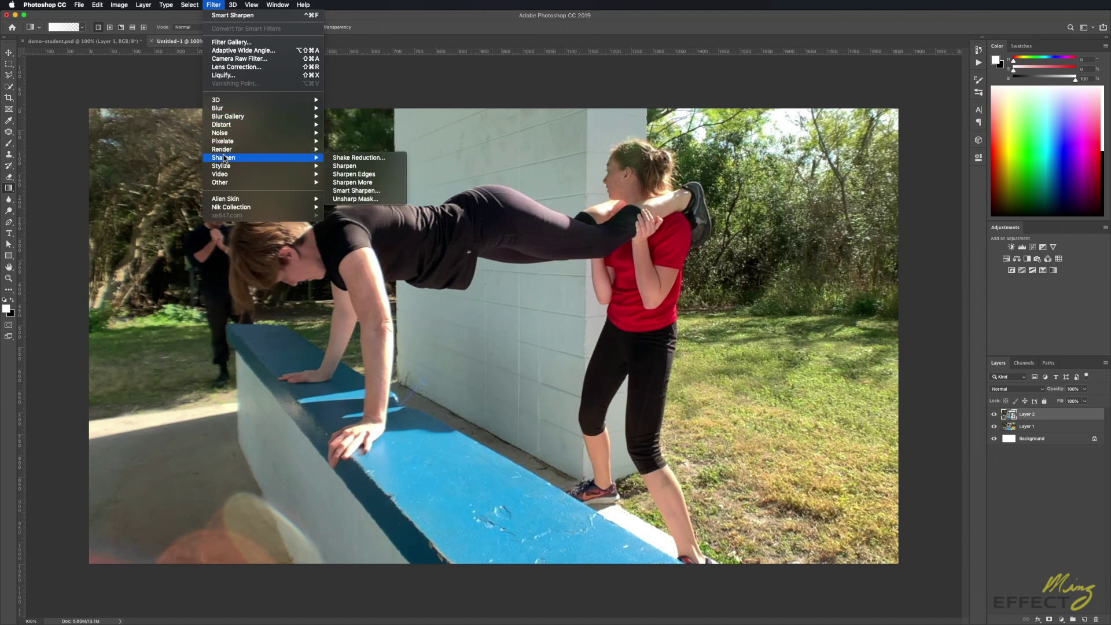
left_click(357, 191)
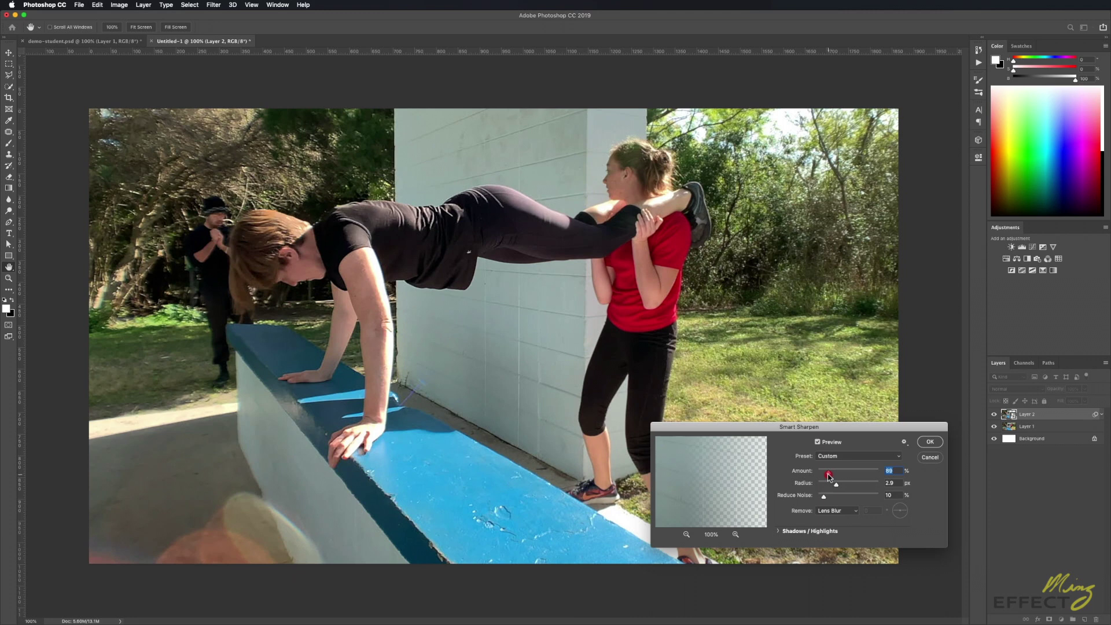
left_click_drag(827, 474, 826, 475)
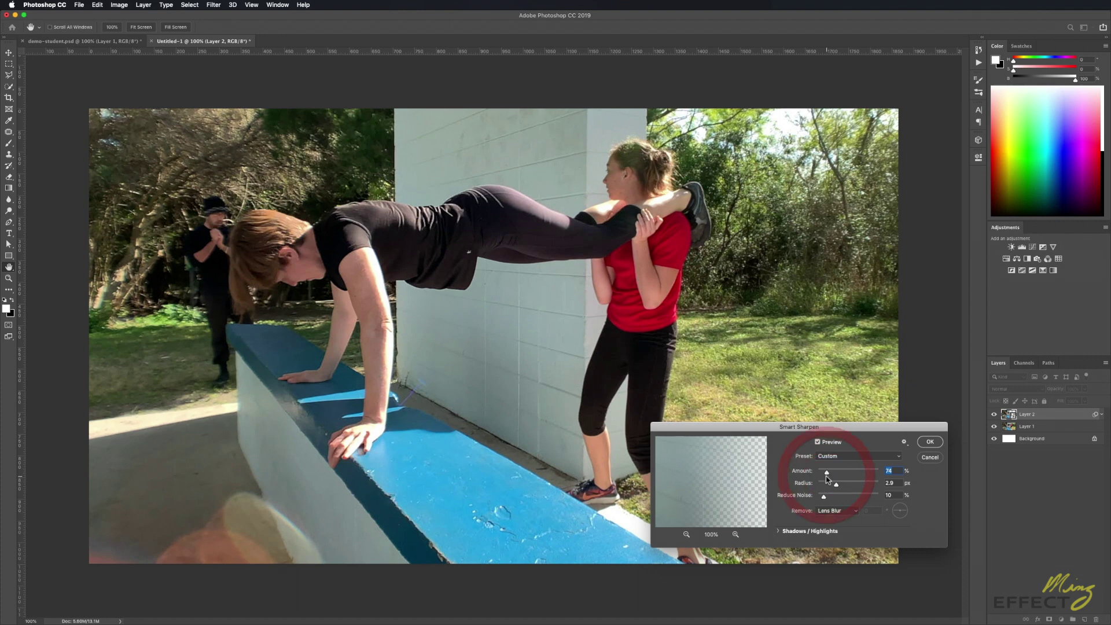
left_click(929, 442)
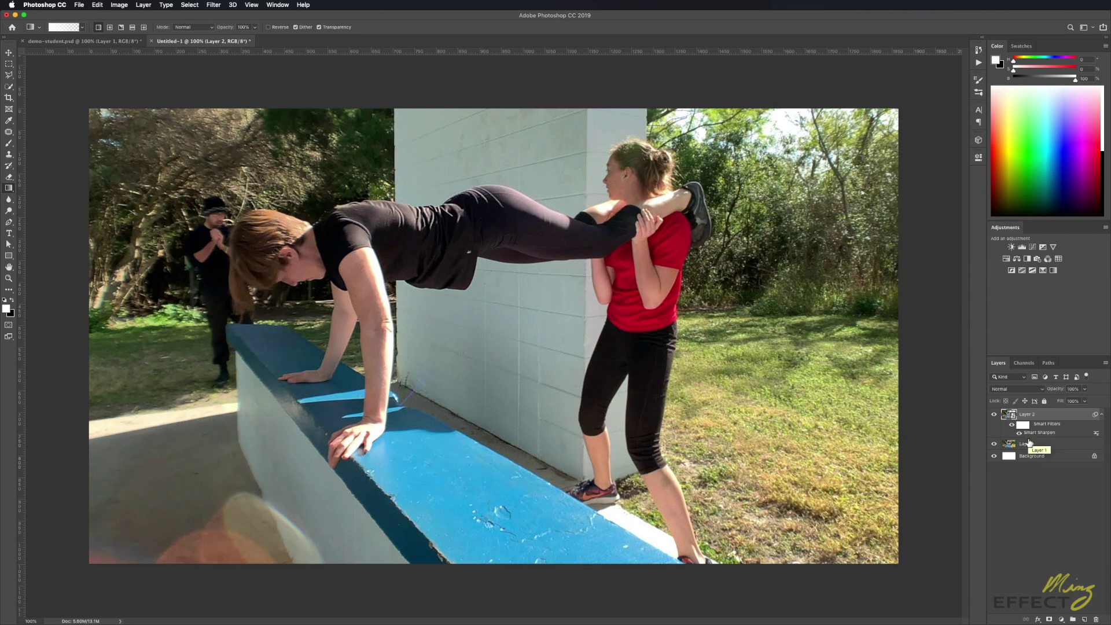
Compare Layer 2 with and without Smart Sharpen, then target Layer 2 and open Image adjustments.
left_click(1020, 435)
left_click(1020, 435)
left_click(994, 414)
left_click(992, 415)
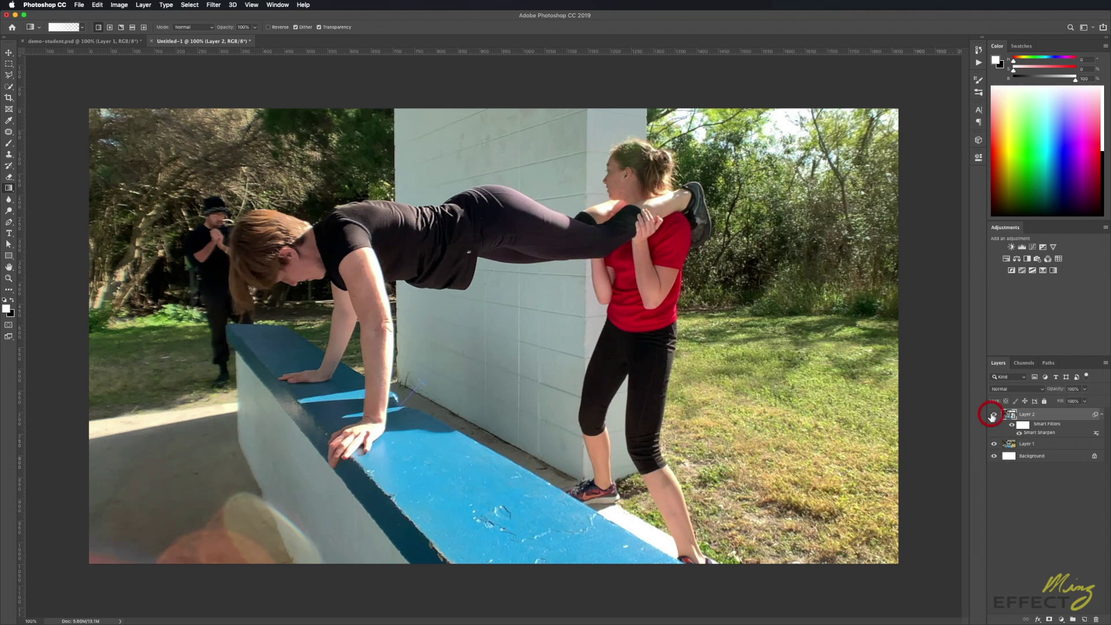
left_click(1039, 420)
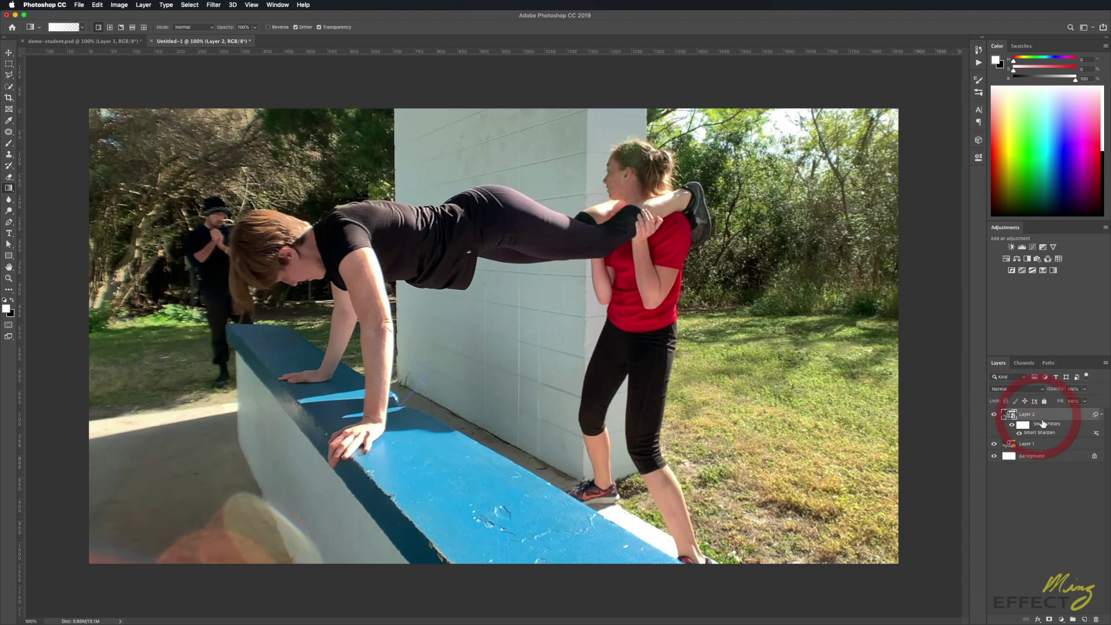
left_click(118, 5)
Apply Shadows/Highlights to Layer 2 with Shadows Amount 11% and Tone 29%.
mouse_move(132, 28)
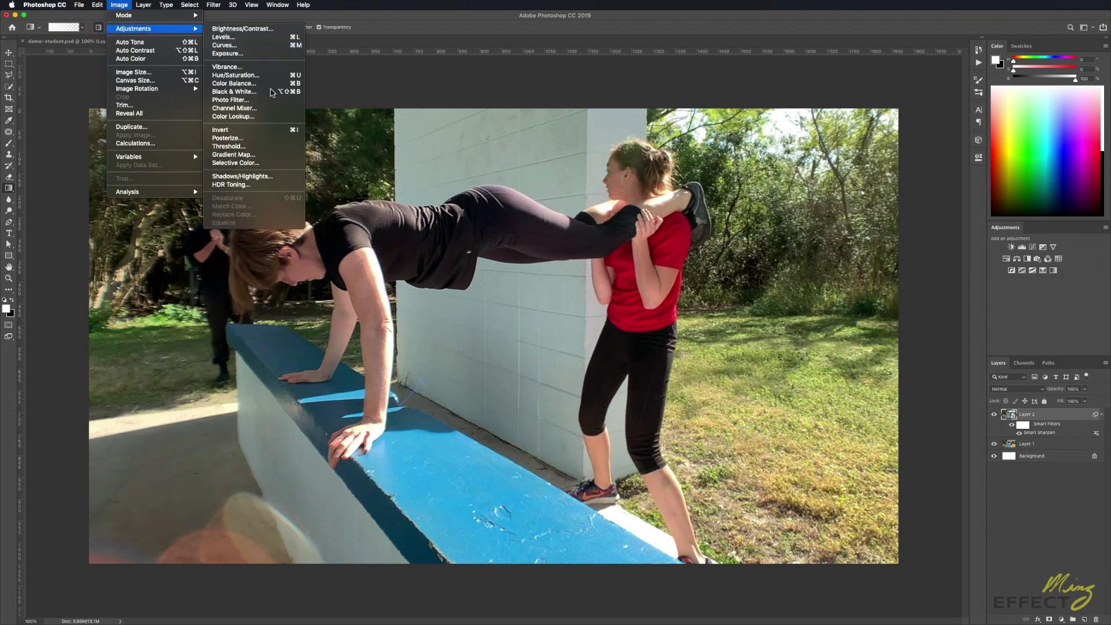
left_click(261, 176)
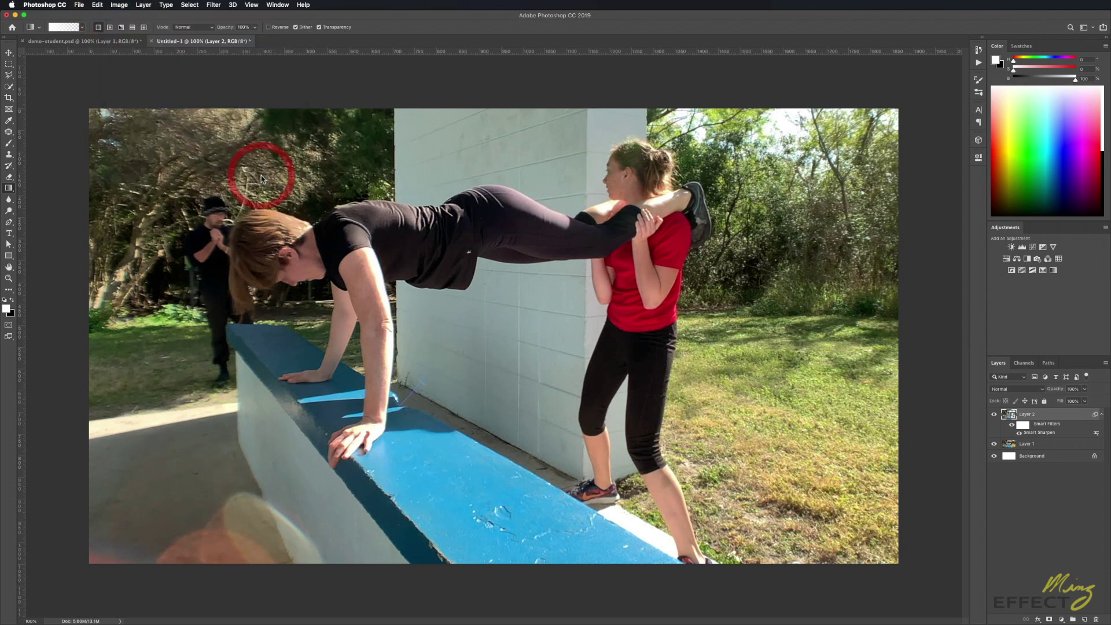
left_click_drag(525, 172, 511, 174)
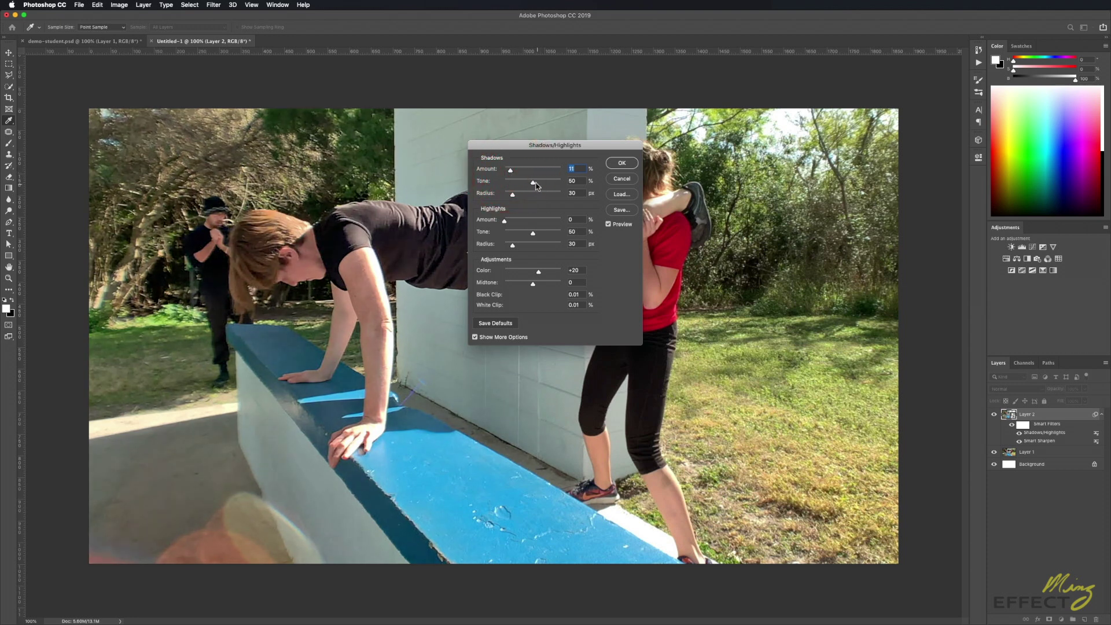
left_click_drag(532, 183, 522, 184)
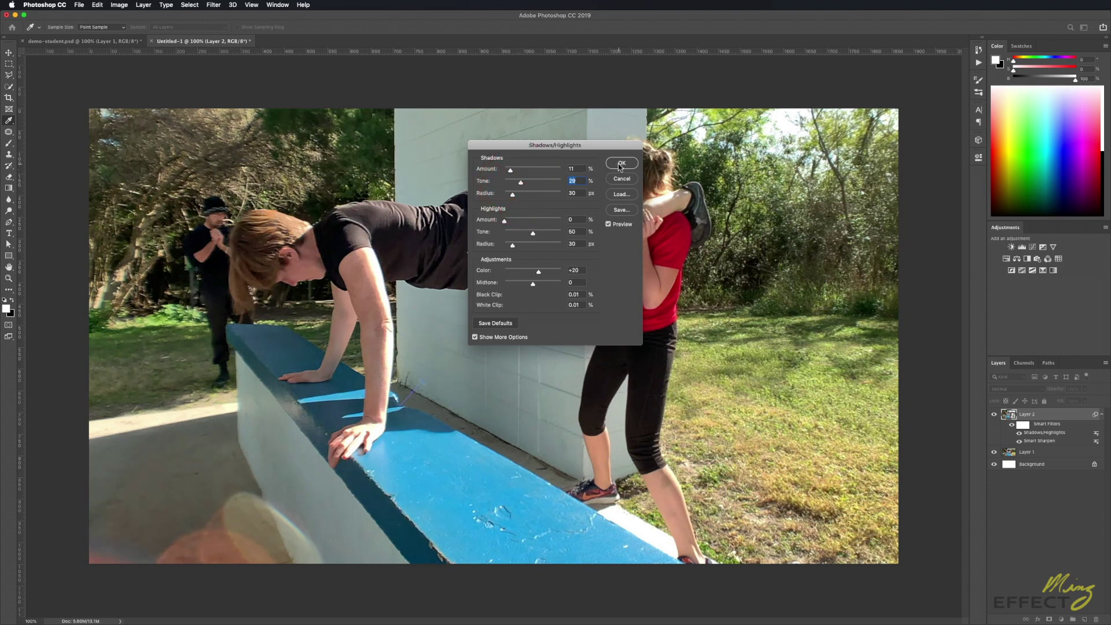
left_click(620, 163)
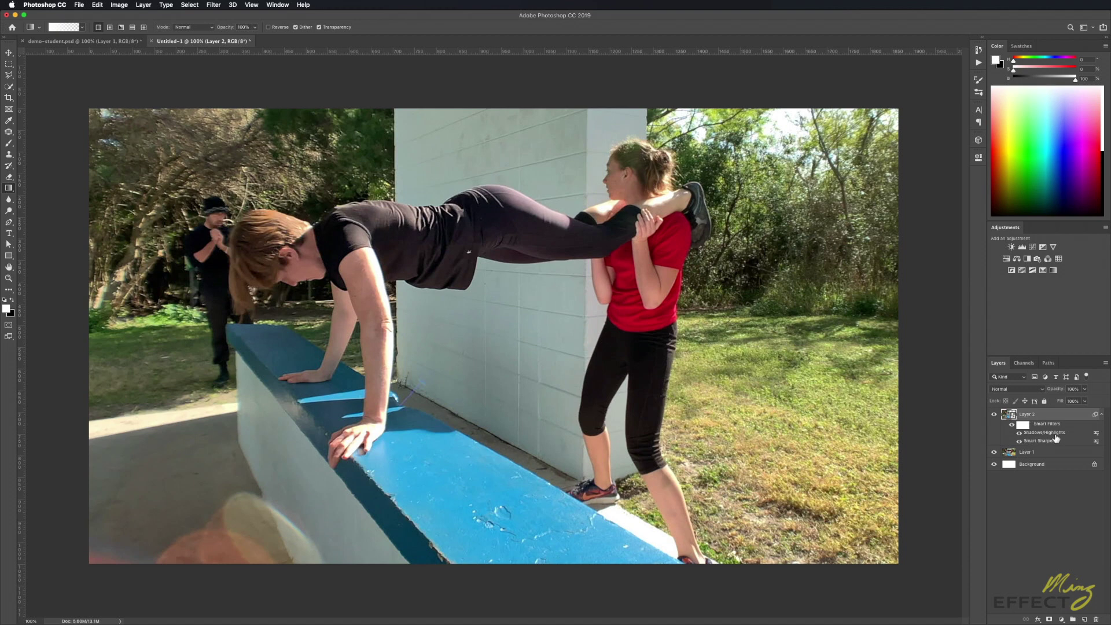
Preview Screen blending for the Shadows/Highlights filter, then cancel, keeping it at Normal.
left_click(1019, 439)
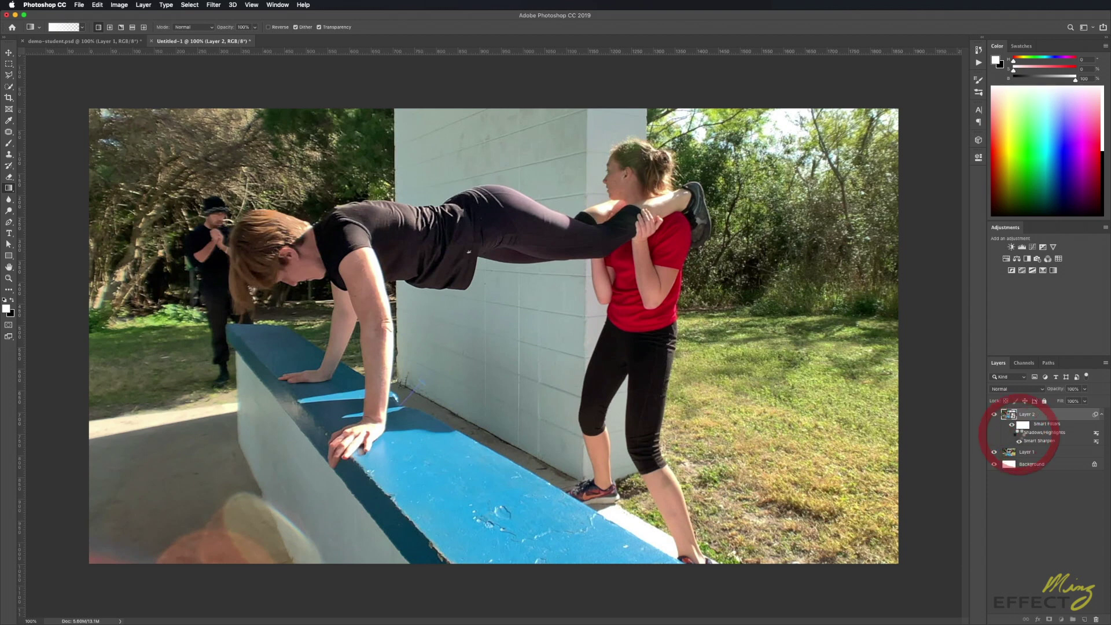
left_click(1019, 439)
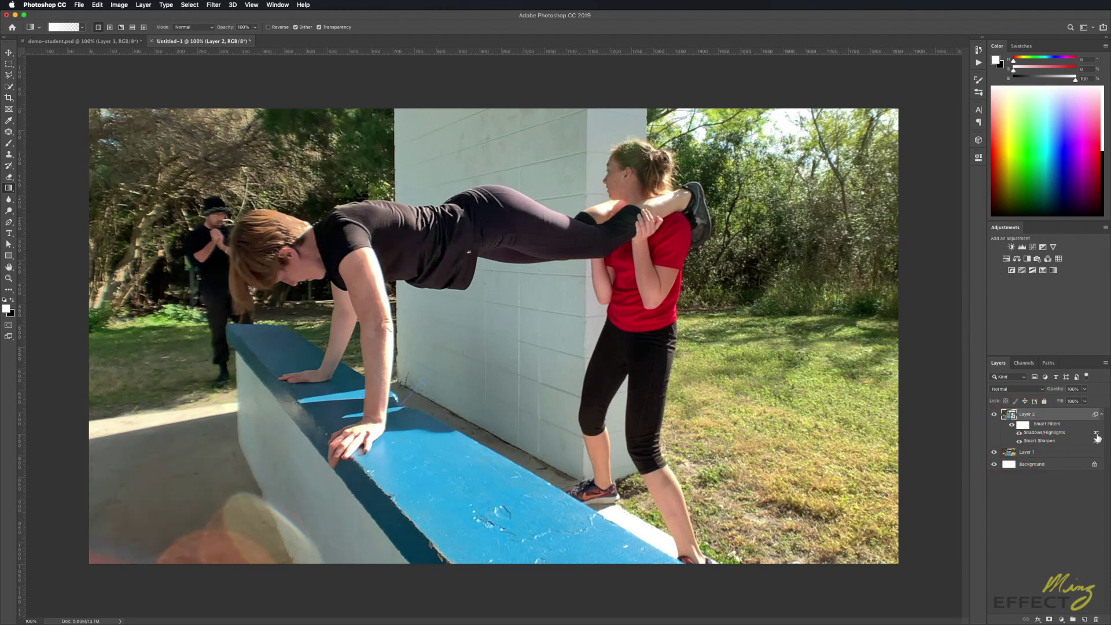
left_click(1096, 435)
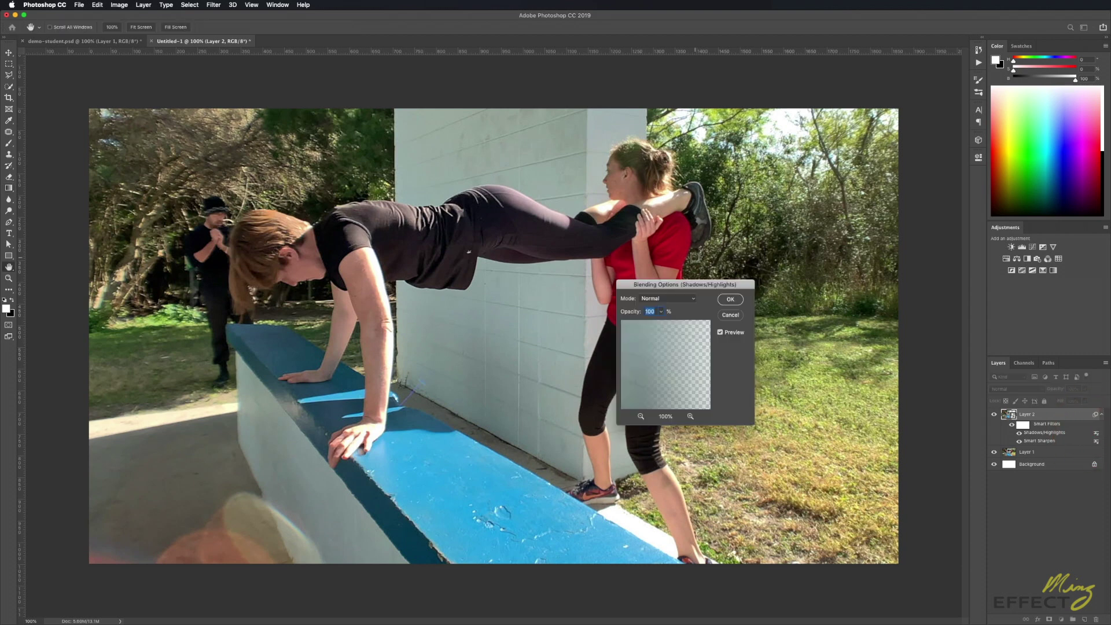
left_click(675, 299)
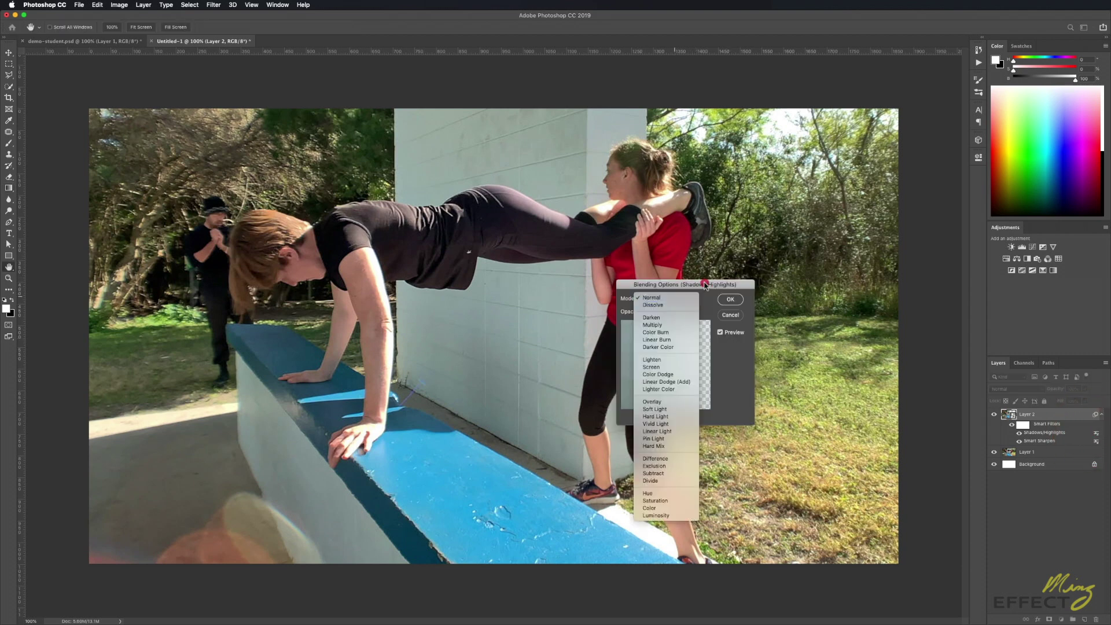
key("Escape")
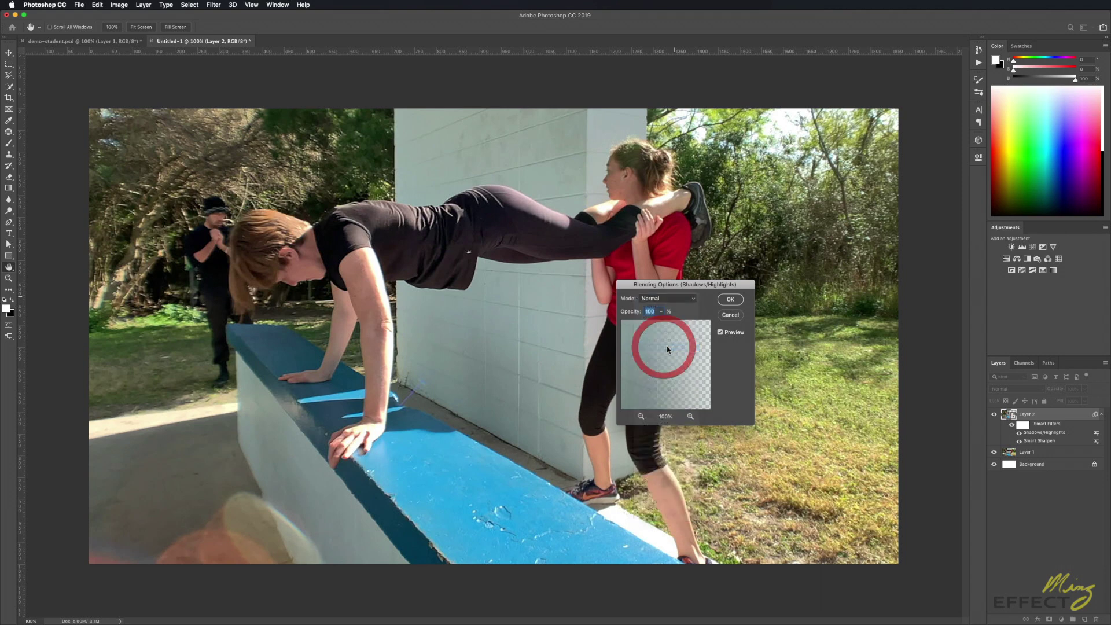
left_click_drag(666, 299, 668, 317)
left_click(671, 300)
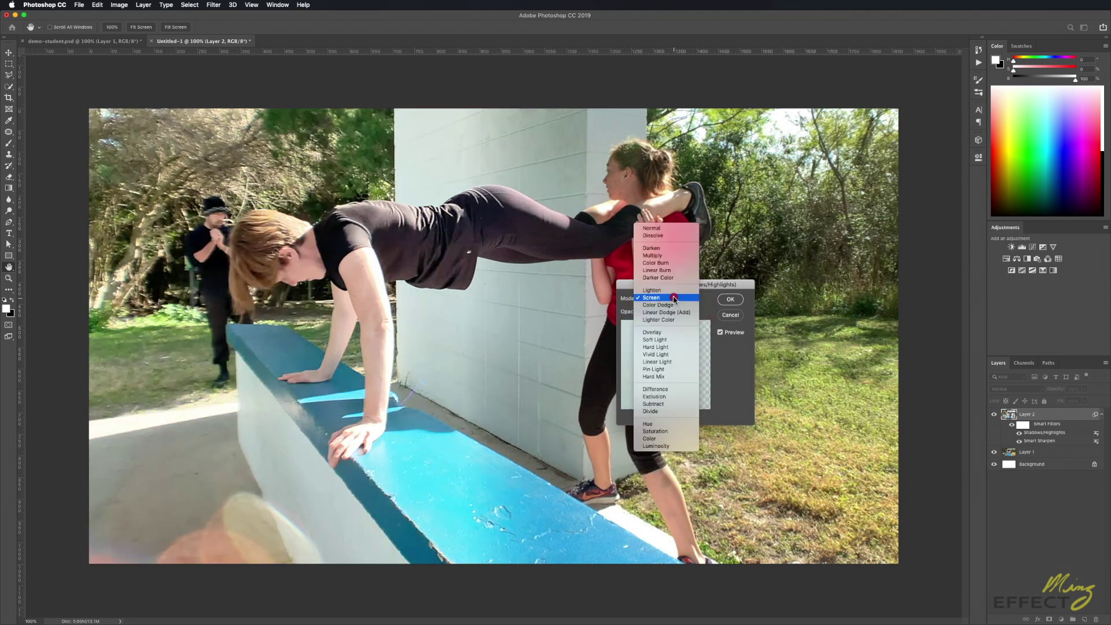
left_click(656, 227)
left_click(728, 313)
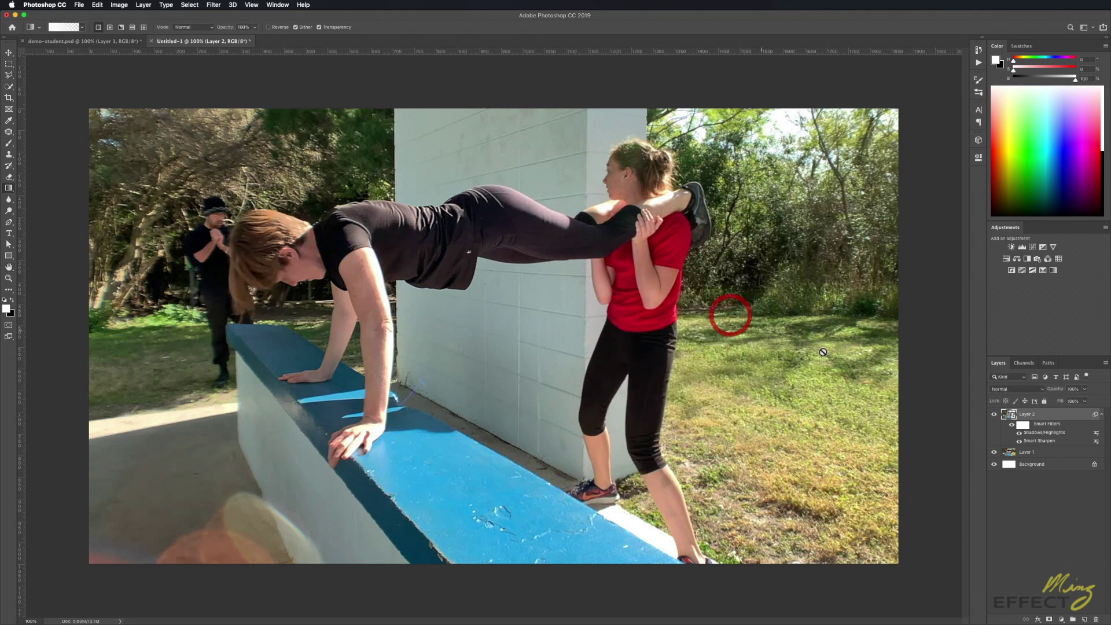
Re-edit the Shadows/Highlights smart filter, setting Shadows Amount to 19%.
right_click(1059, 433)
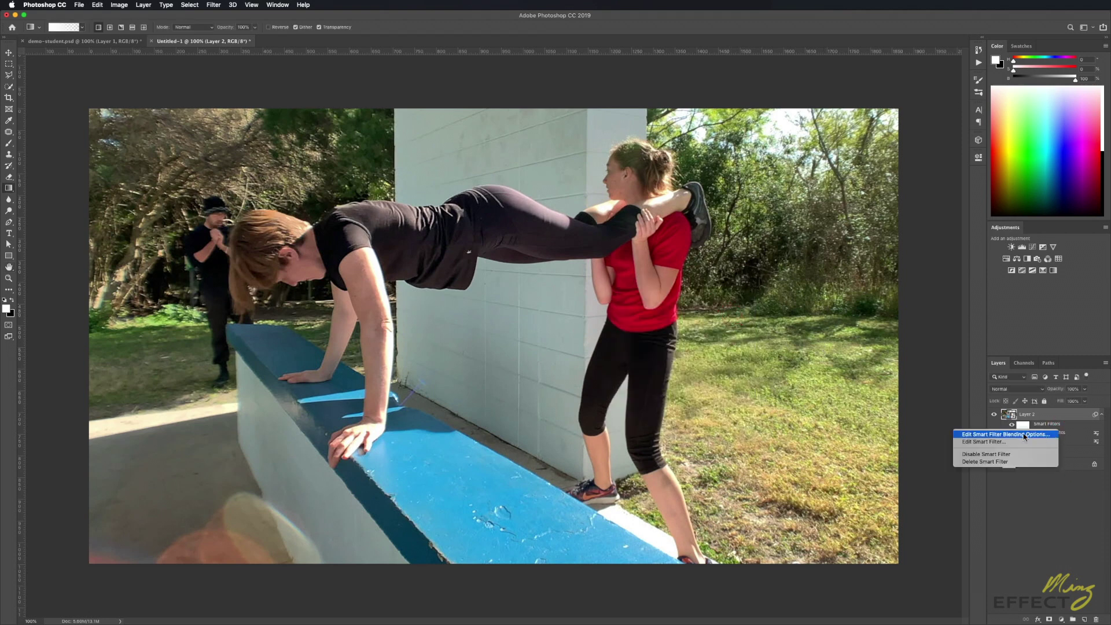
left_click(1000, 445)
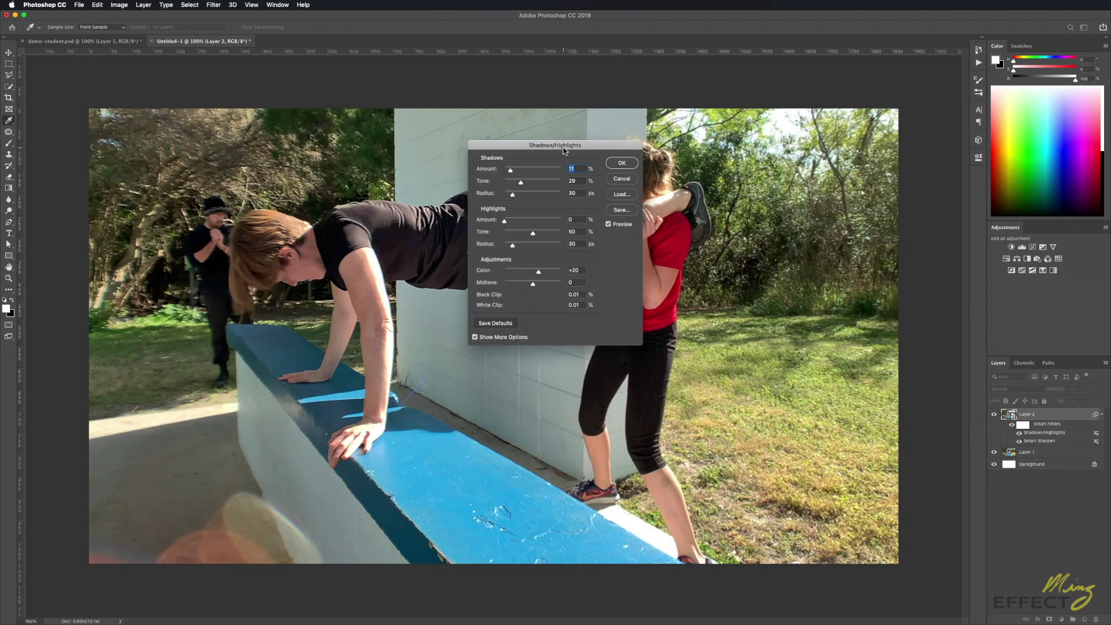
left_click_drag(564, 151, 765, 306)
left_click_drag(717, 323, 723, 324)
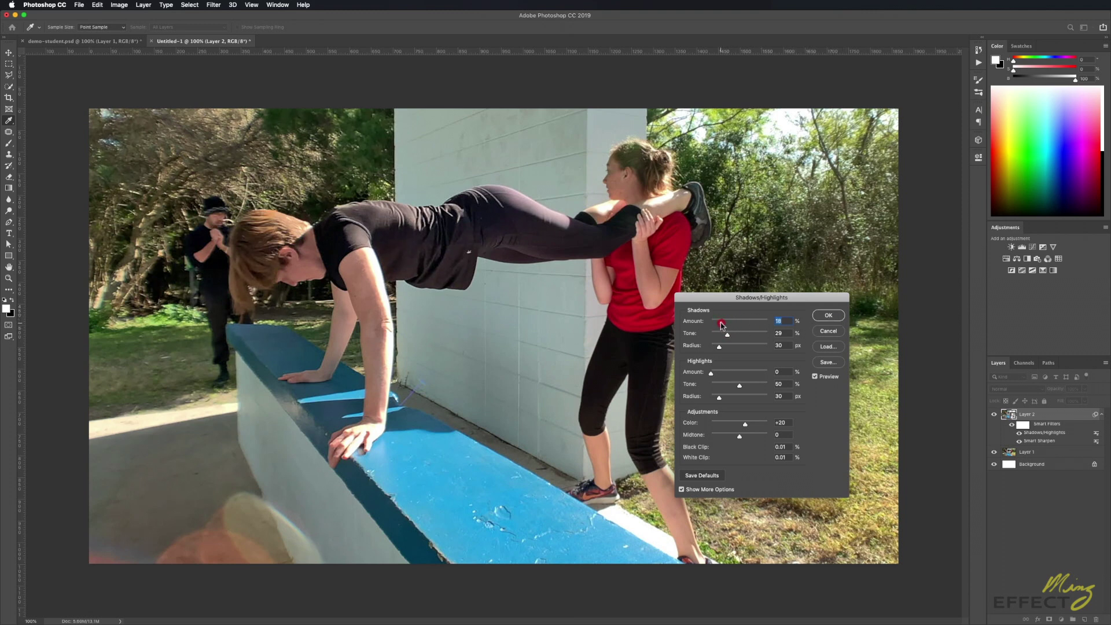
left_click(826, 315)
key("g")
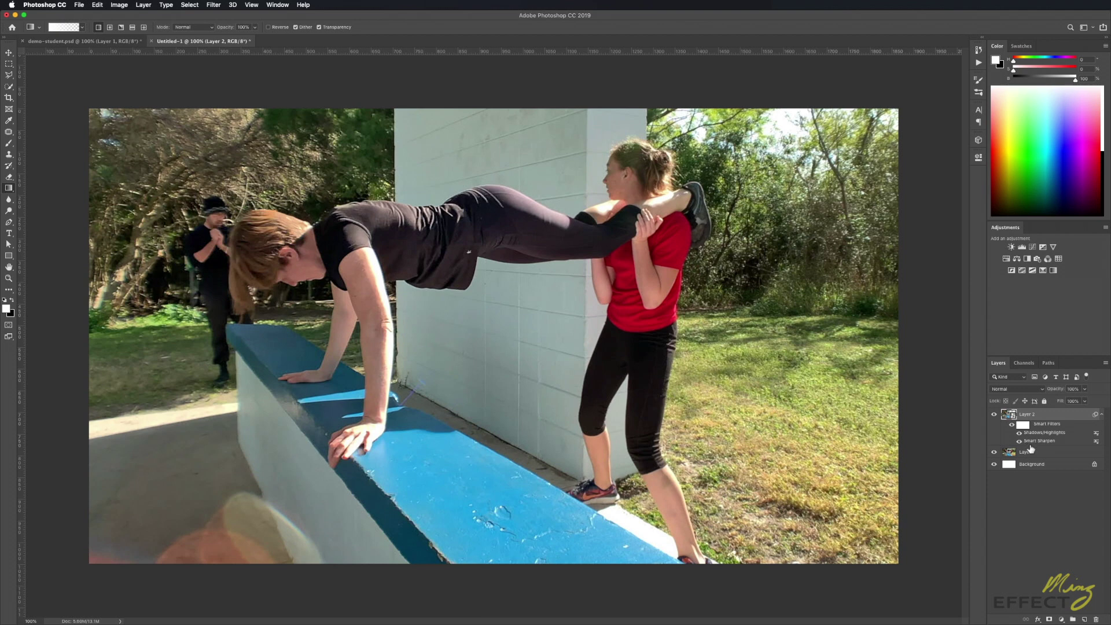
left_click(119, 4)
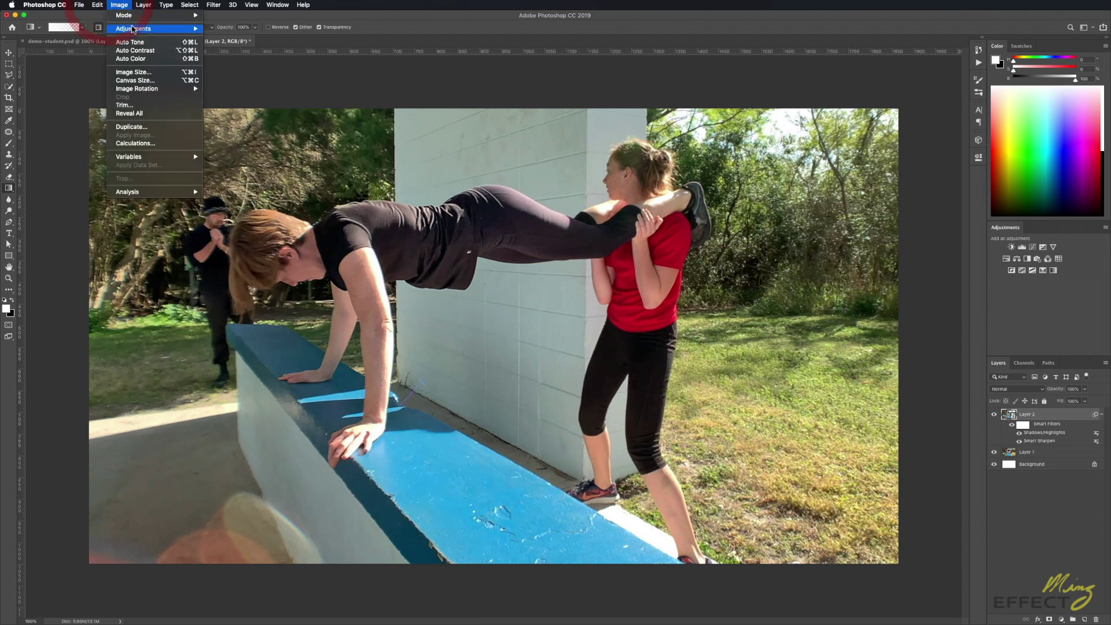
mouse_move(134, 29)
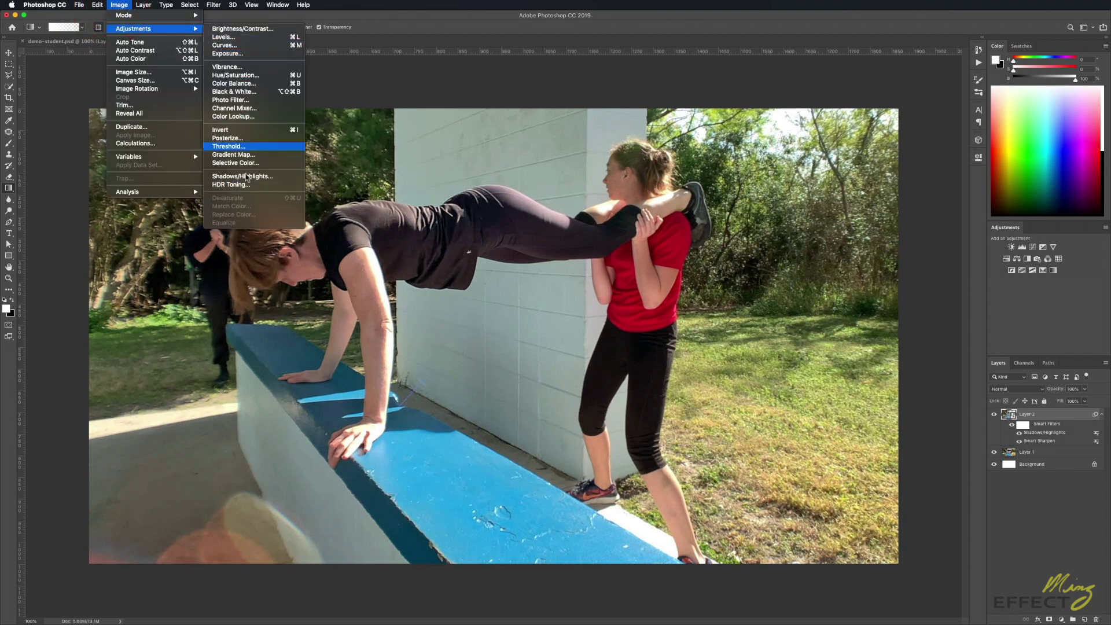
left_click(416, 23)
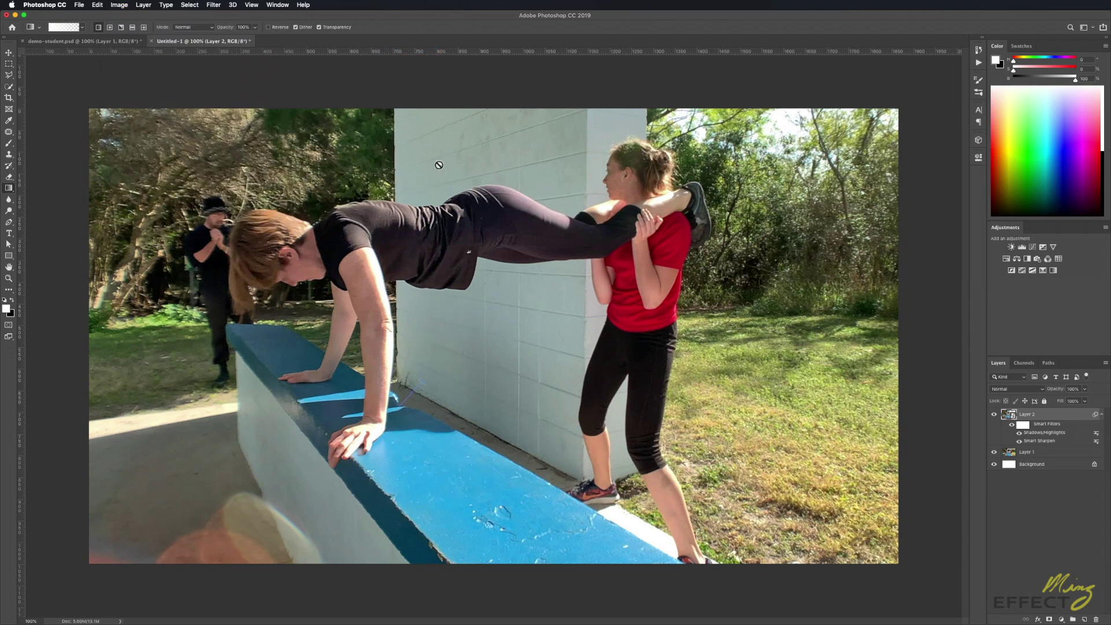